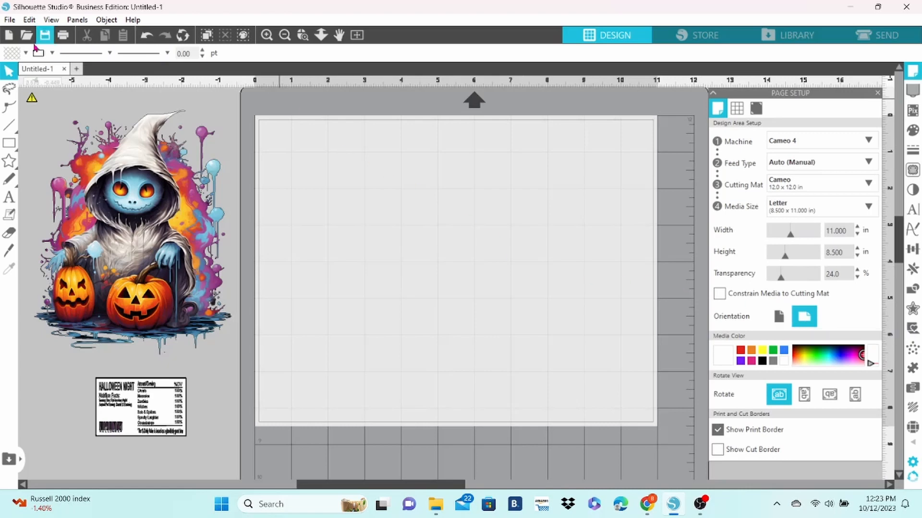
Draw a rectangle over the letter-size page and set its size to 11.000 by 8.500 inches.
left_click(9, 144)
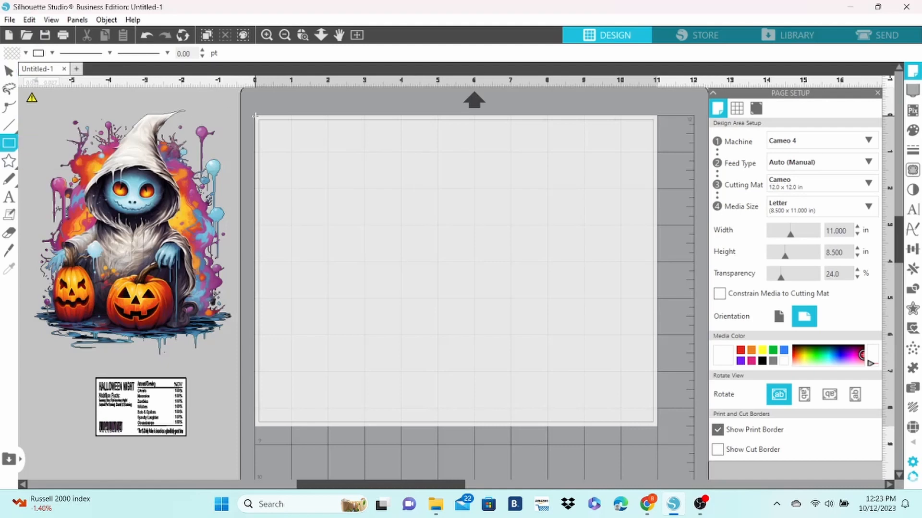
mouse_move(255, 115)
left_mouse_down()
mouse_move(499, 291)
mouse_move(642, 471)
mouse_move(656, 428)
left_mouse_up()
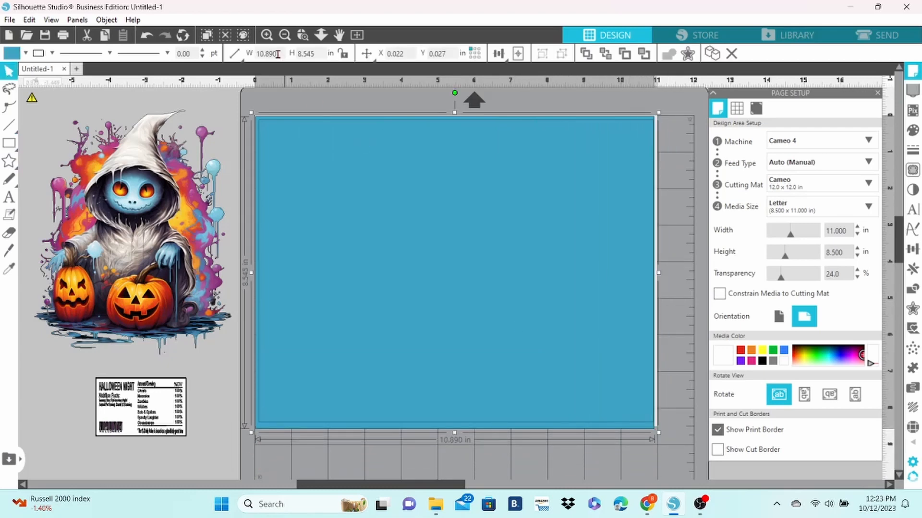
left_click(278, 54)
left_click(278, 54)
key("Left")
key("Left")
key("Left")
key("Left")
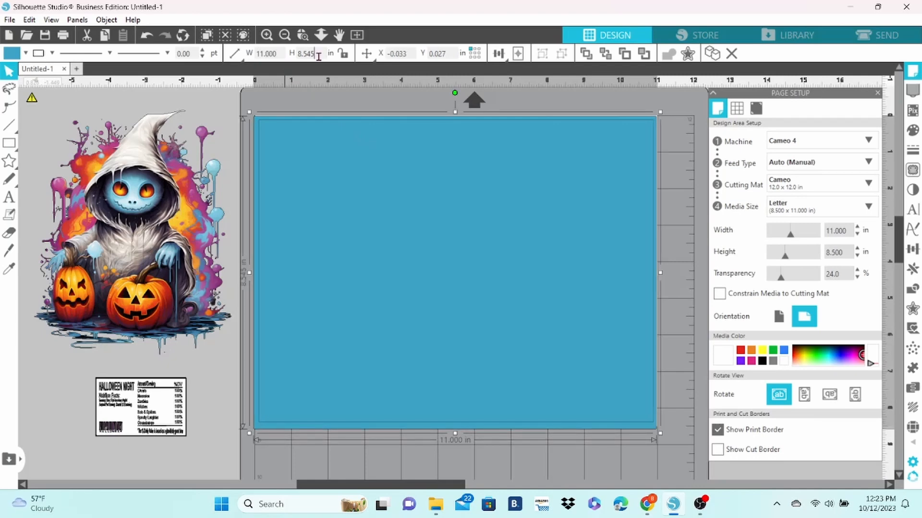
key("BackSpace")
key("BackSpace")
key("Return")
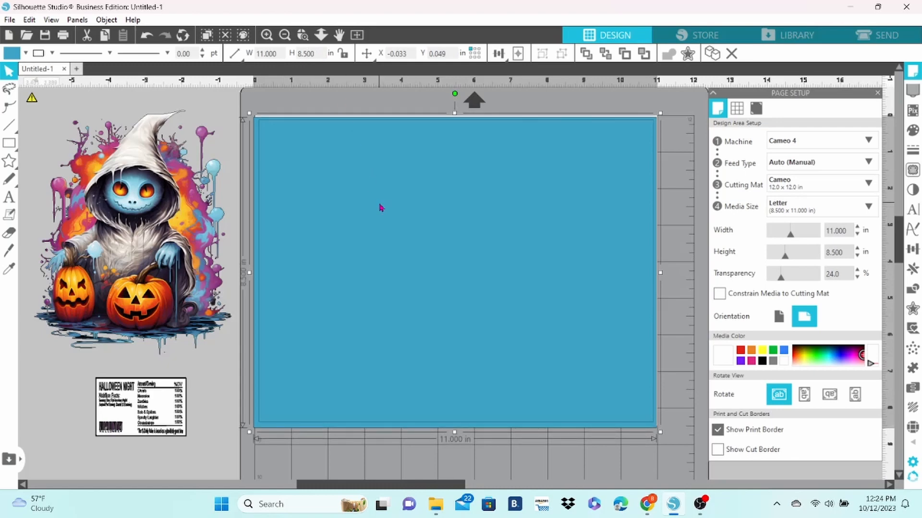
Center the full-page rectangle on the page and fill it with black.
left_click(519, 53)
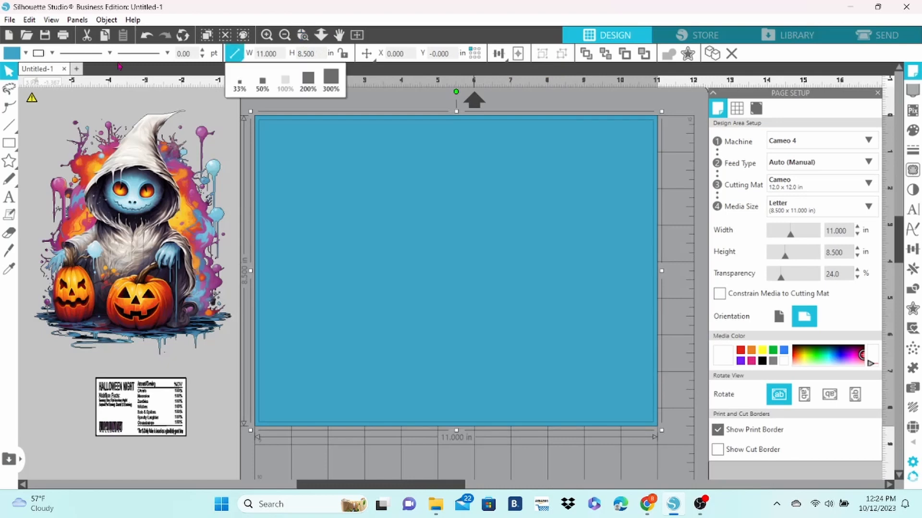
left_click(26, 53)
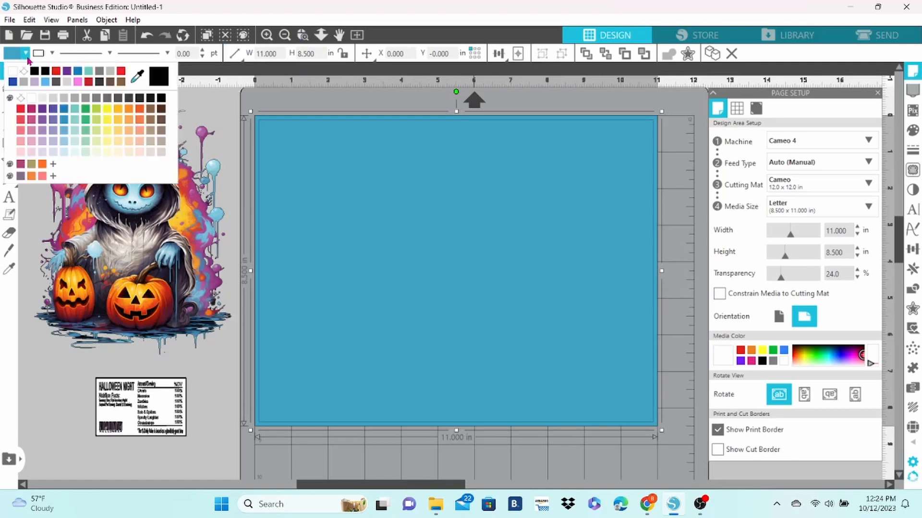
left_click(162, 99)
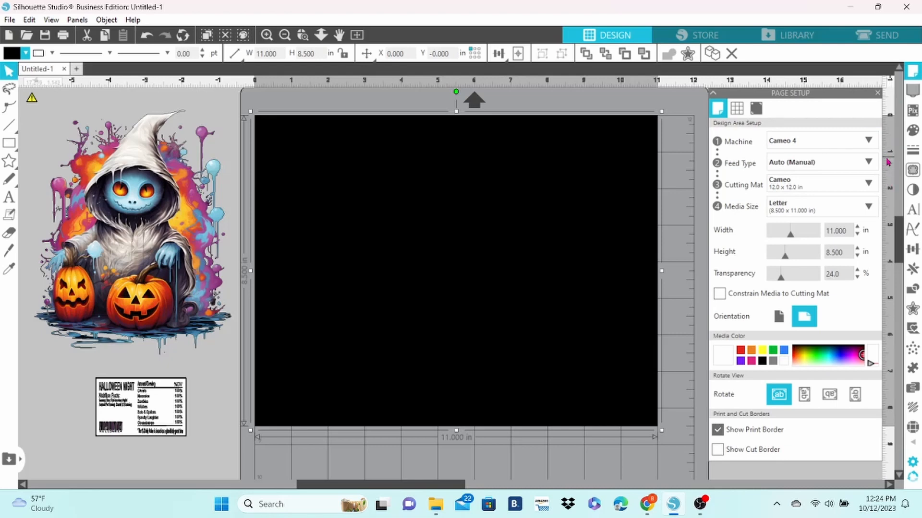
Place two vertical guides on the page at X 2.812 and X 7.812.
left_click_drag(888, 163, 358, 87)
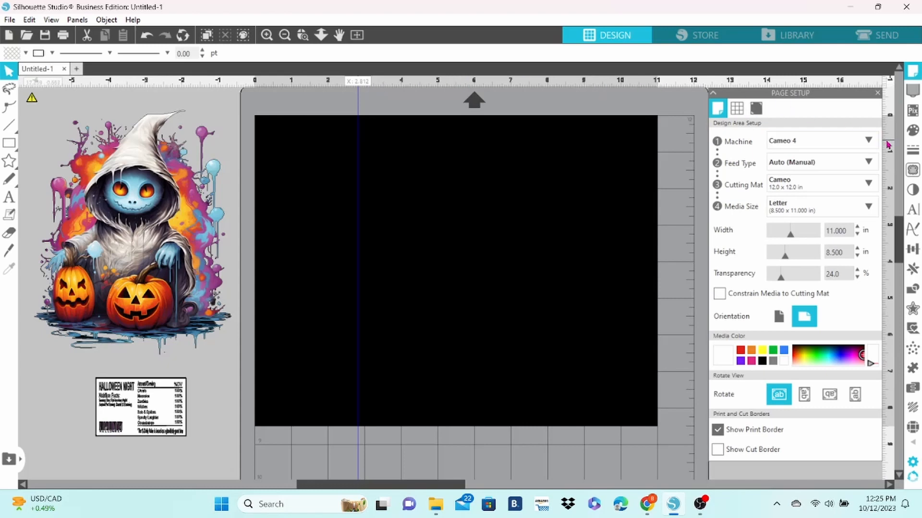
left_click_drag(888, 145, 541, 105)
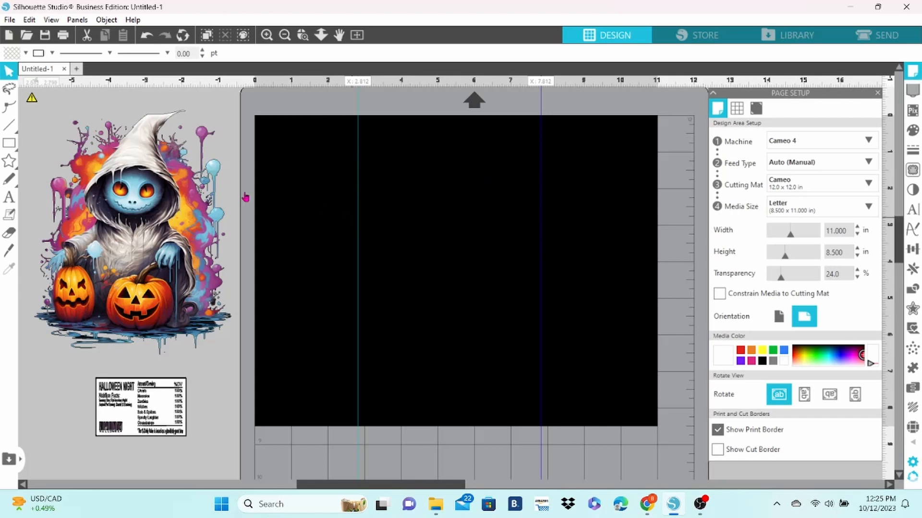
Bring the hooded pumpkin artwork and the Halloween Night nutrition label to the front of the black rectangle.
mouse_move(177, 210)
left_mouse_down()
mouse_move(420, 216)
mouse_move(177, 204)
left_mouse_up()
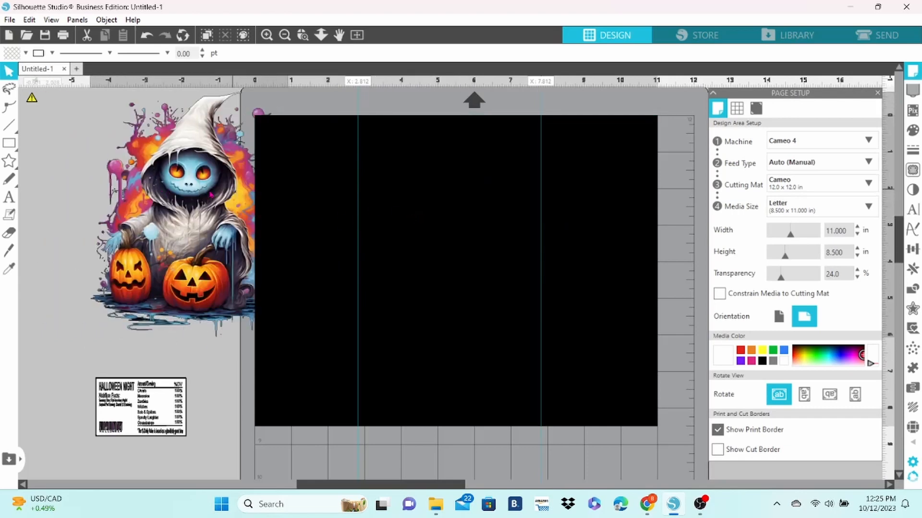
left_click(184, 225)
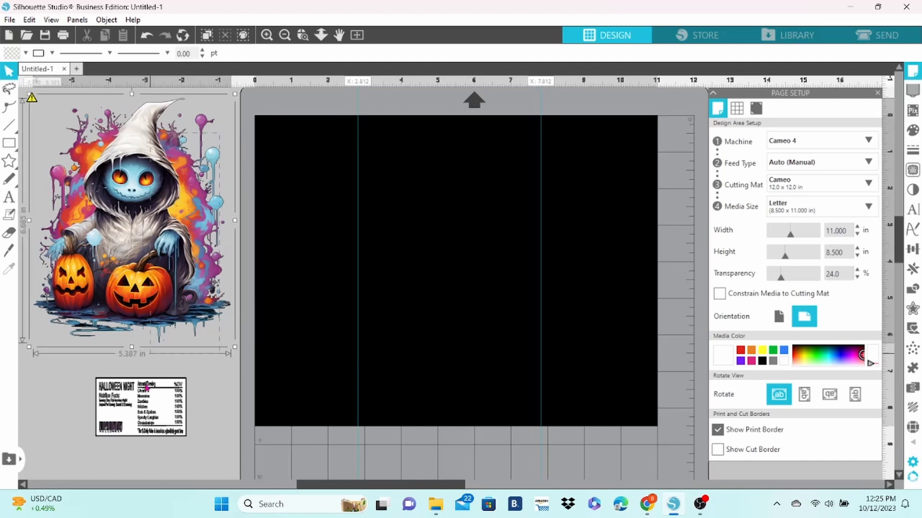
left_click(145, 388, "shift")
right_click(146, 388)
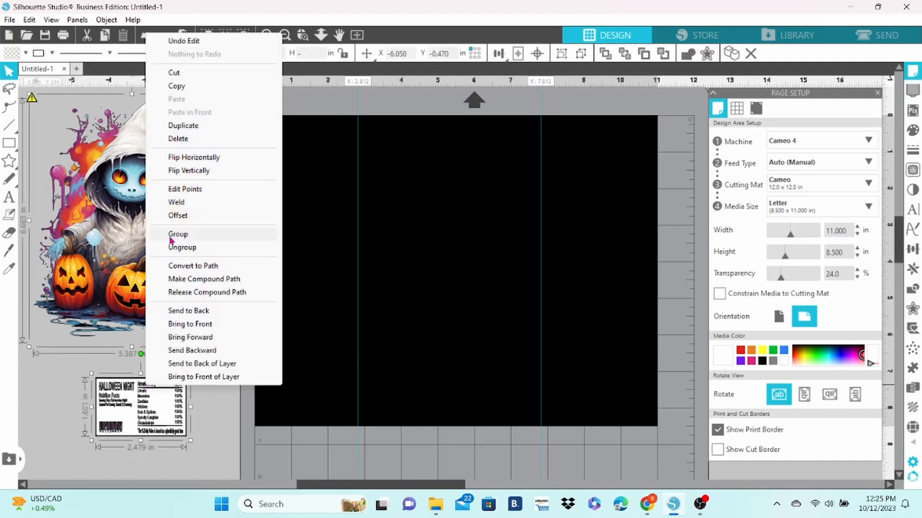
left_click(185, 324)
left_click(239, 447)
Move the hooded pumpkin artwork onto the page, center it, and shift it sideways to sit evenly between the two guides.
left_click_drag(187, 267, 507, 330)
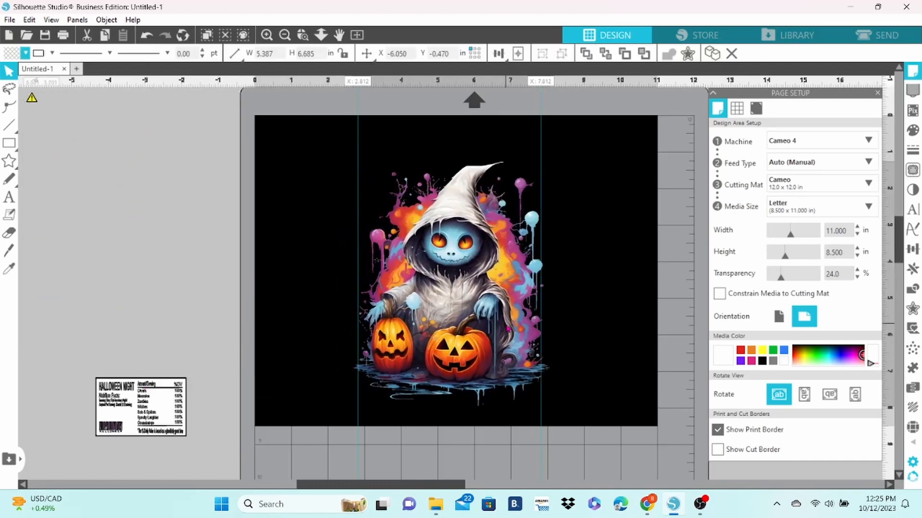
left_click(518, 54)
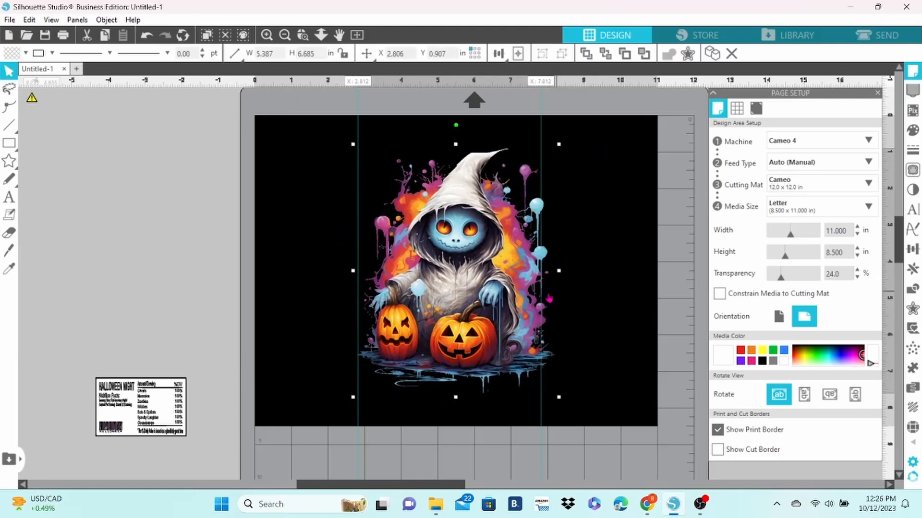
left_click_drag(476, 329, 471, 327)
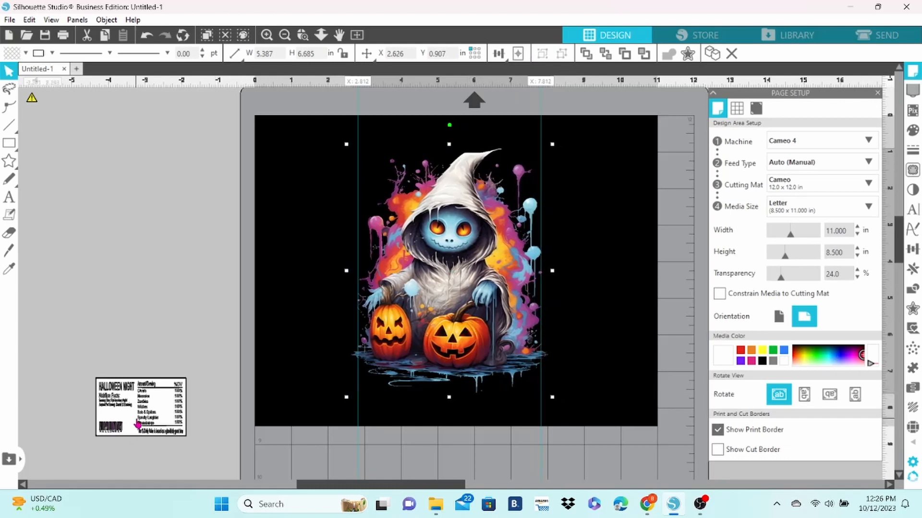
Move the nutrition label onto the lower part of the page's right panel, its bottom edge level with the artwork's.
left_click_drag(138, 422, 601, 369)
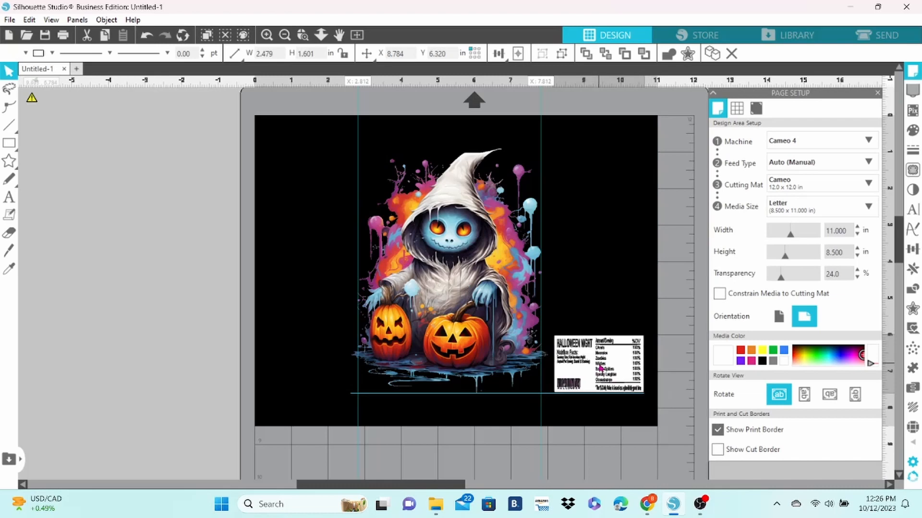
key("Escape")
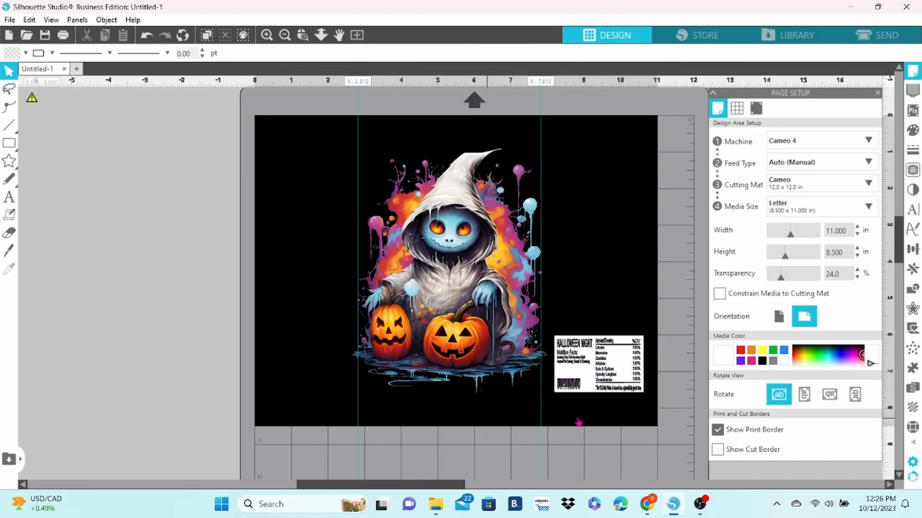
Set the black background rectangle's fill transparency to 54%.
left_click(595, 136)
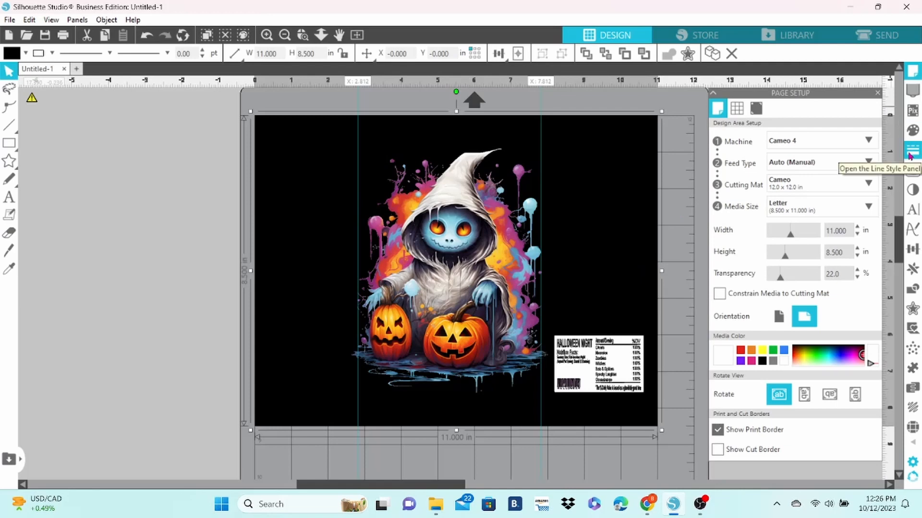
left_click(912, 130)
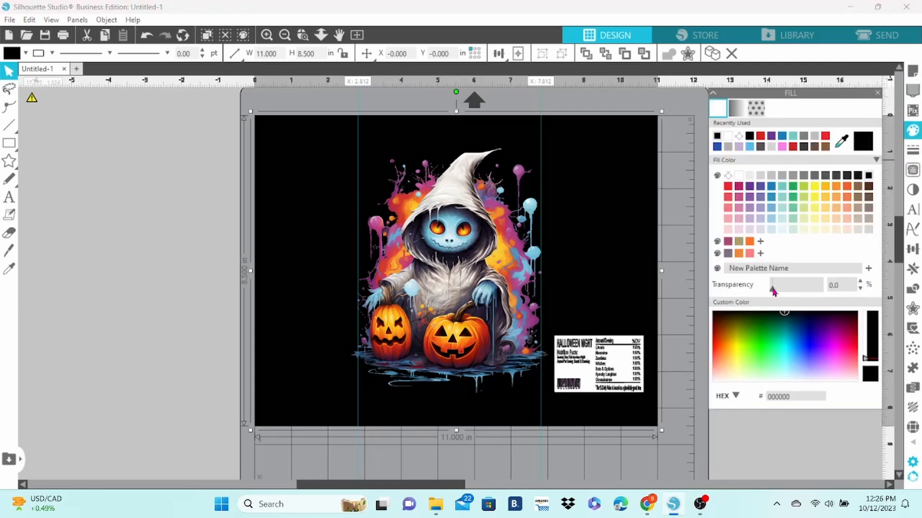
left_click_drag(773, 288, 799, 295)
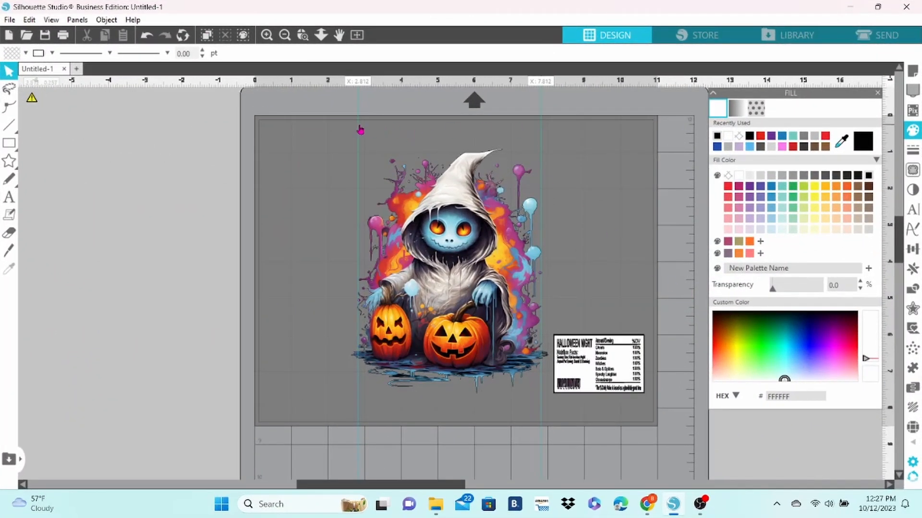
Draw a 5.000-inch-wide rectangle between the guides, set its height to 8.500 inches, and align it with the page's top edge.
left_click(10, 143)
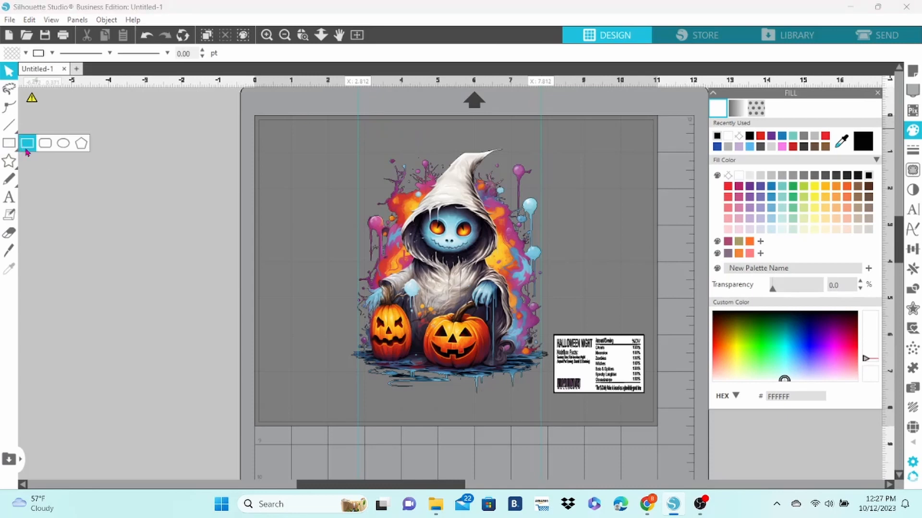
left_click(26, 150)
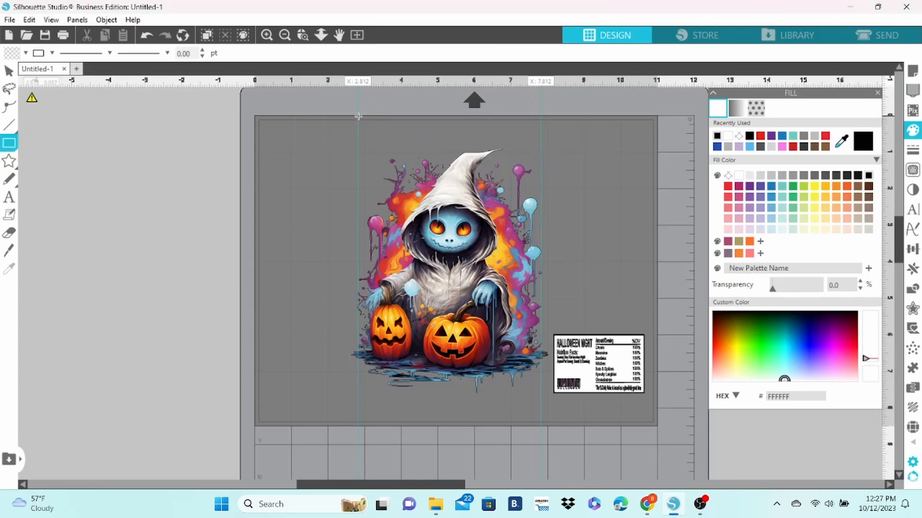
left_click_drag(357, 119, 541, 434)
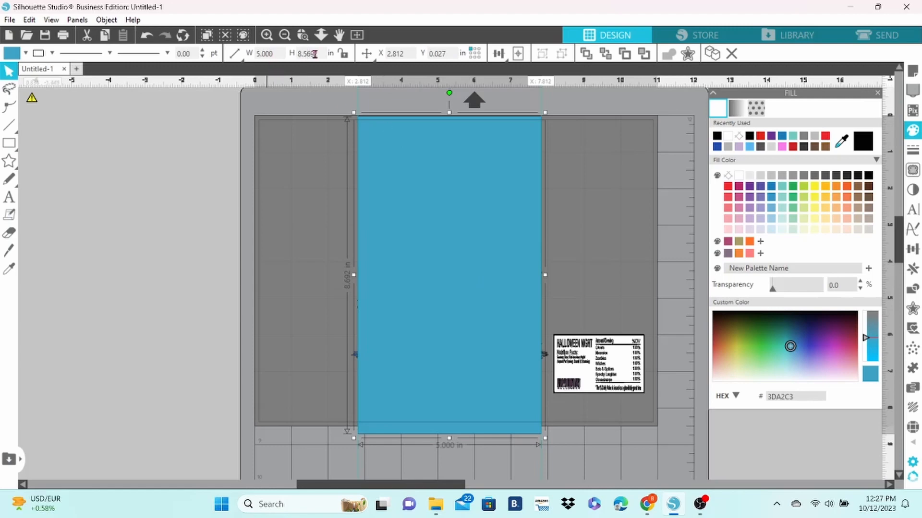
key("Delete")
key("Delete")
key("Delete")
key("Return")
left_click_drag(418, 191, 419, 187)
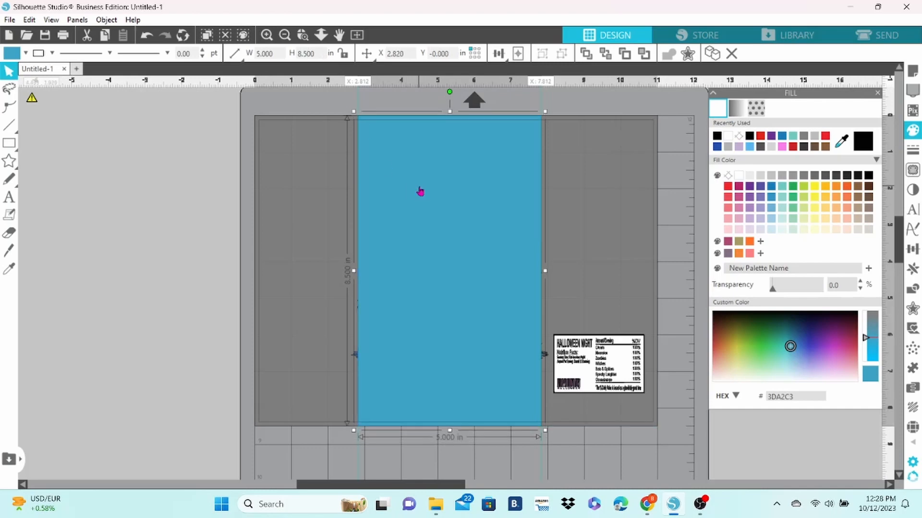
Send the blue center rectangle to the back, put the black background behind it, and set the background's transparency to 0%.
right_click(419, 188)
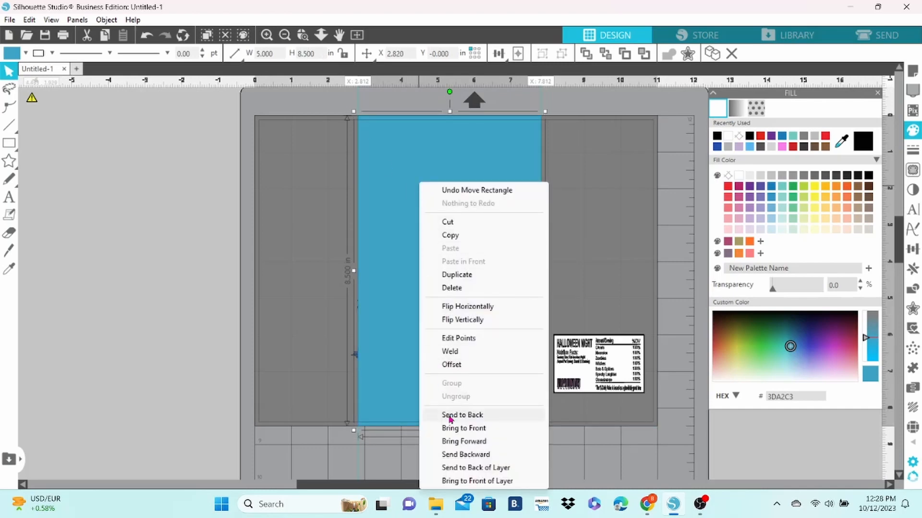
left_click(450, 416)
left_click(336, 384)
right_click(336, 384)
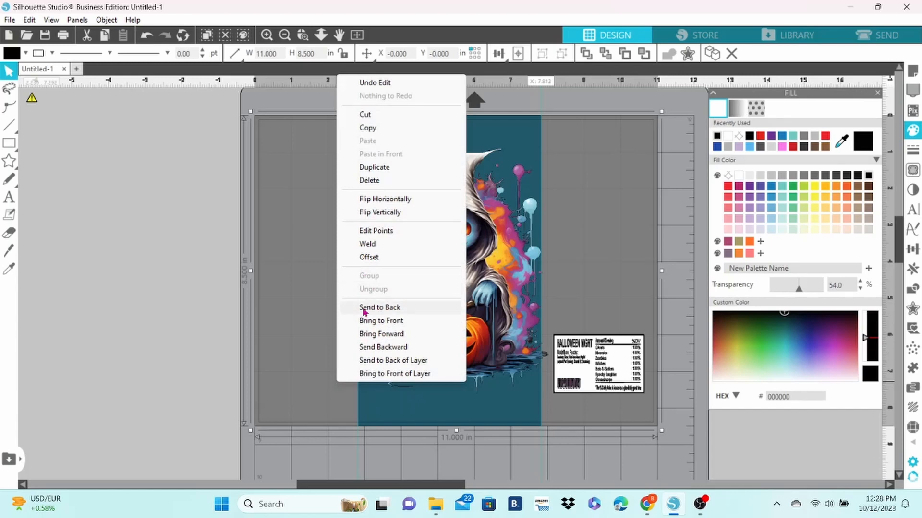
left_click(364, 308)
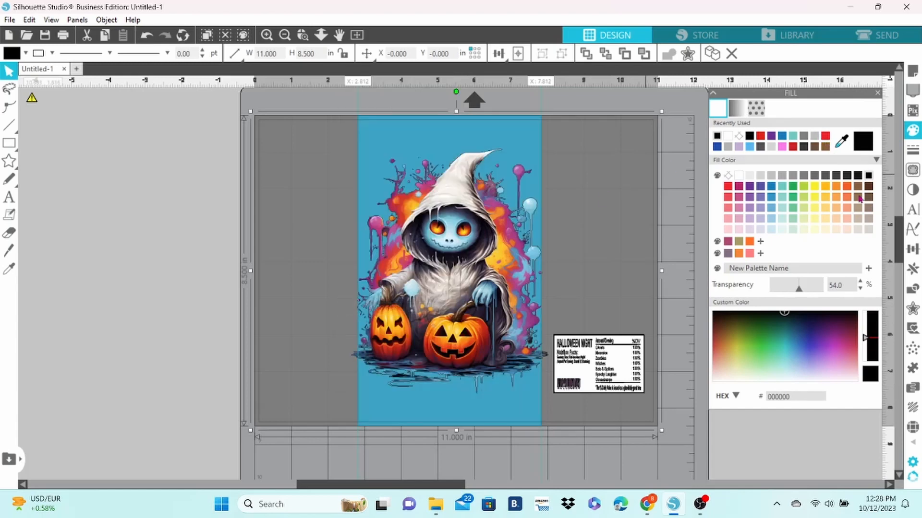
left_click_drag(798, 288, 755, 304)
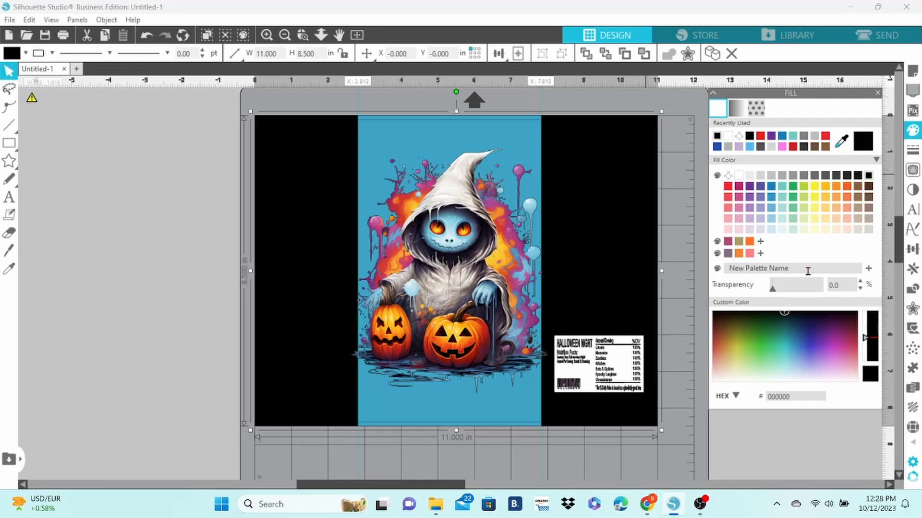
Give the center rectangle no fill and a white outline.
left_click(527, 133)
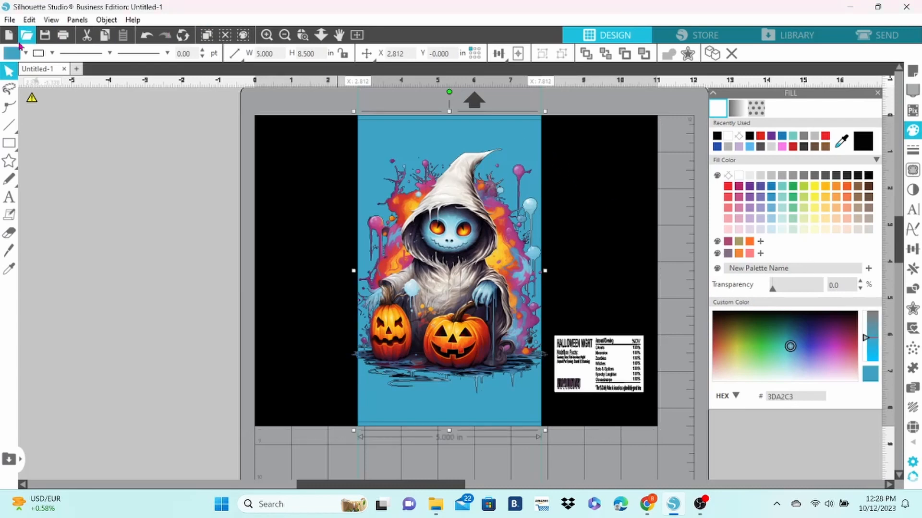
left_click(26, 54)
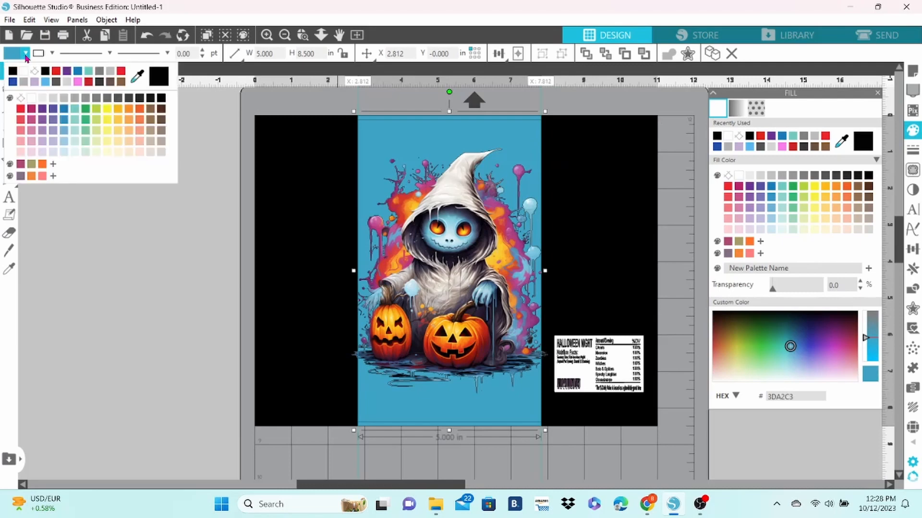
left_click(35, 72)
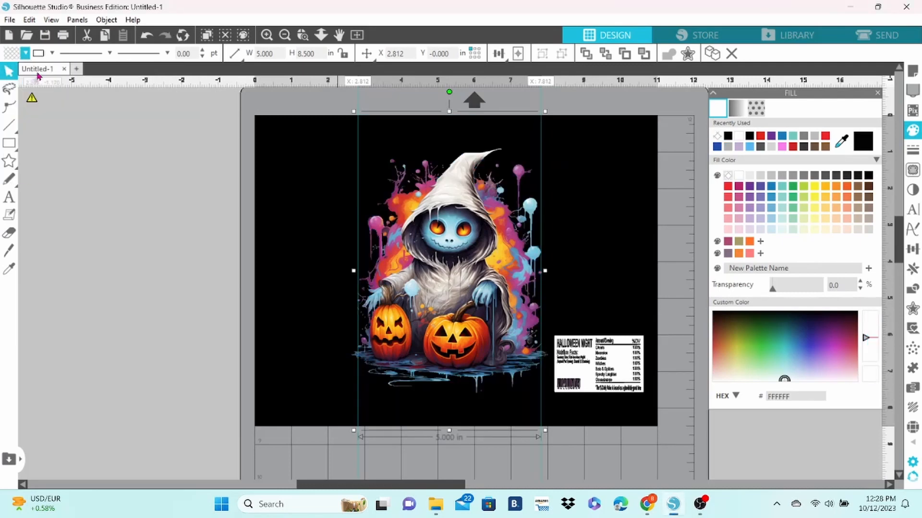
left_click(53, 55)
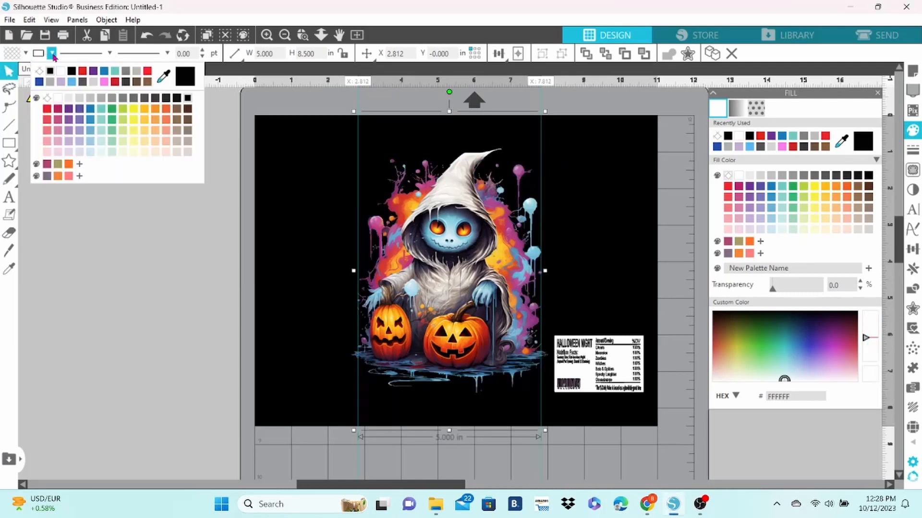
left_click(58, 76)
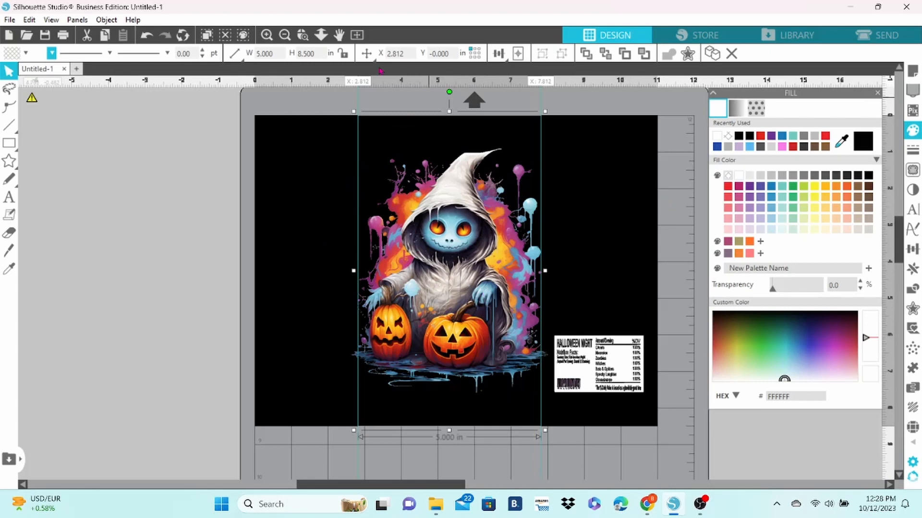
Remove both vertical guides from the page.
right_click(361, 96)
left_click(386, 183)
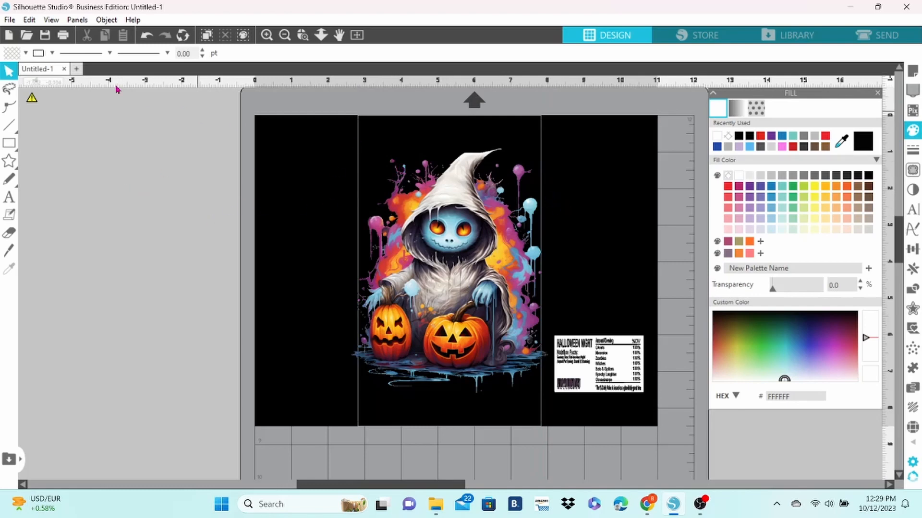
Print one copy of the wrapper on the ET-2720 Series(Network) printer, using Letter size, landscape orientation, Premium Photo Paper Glossy and Standard quality in color.
left_click(10, 20)
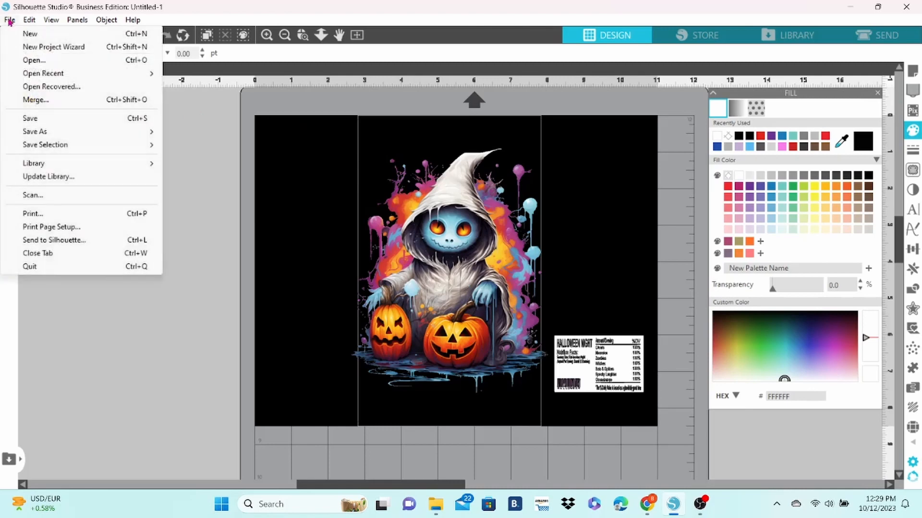
left_click(33, 215)
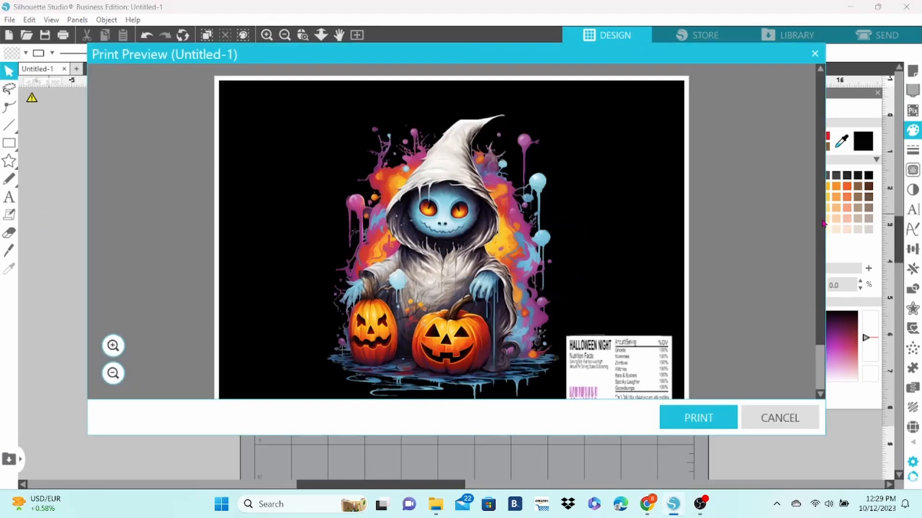
mouse_move(822, 224)
left_mouse_down()
mouse_move(825, 275)
mouse_move(817, 215)
left_mouse_up()
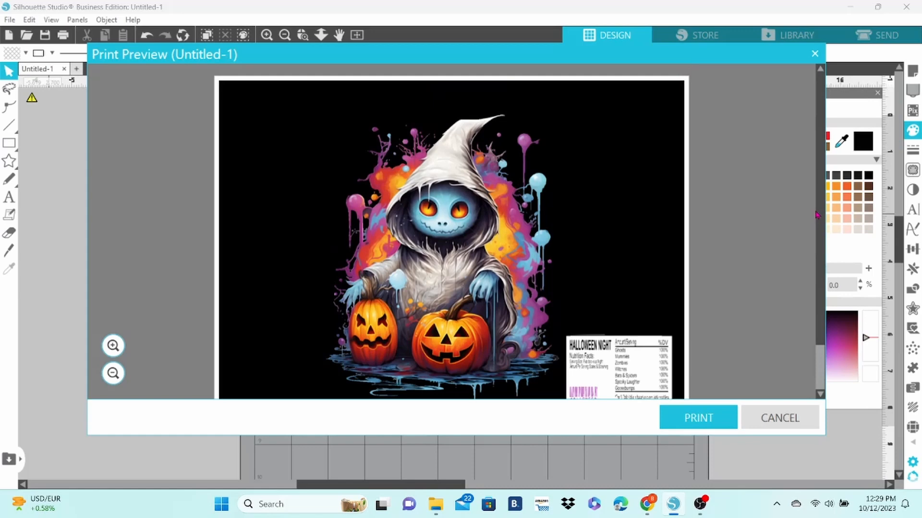
left_click(714, 419)
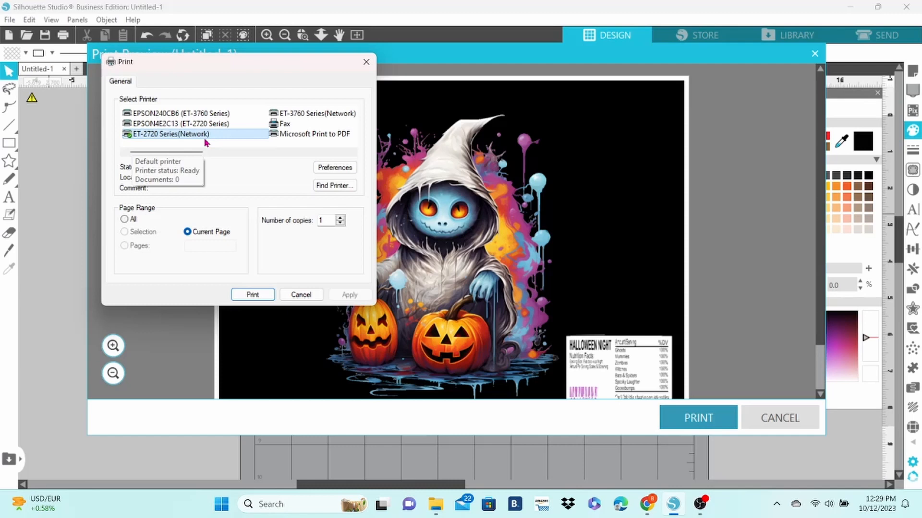
left_click(334, 167)
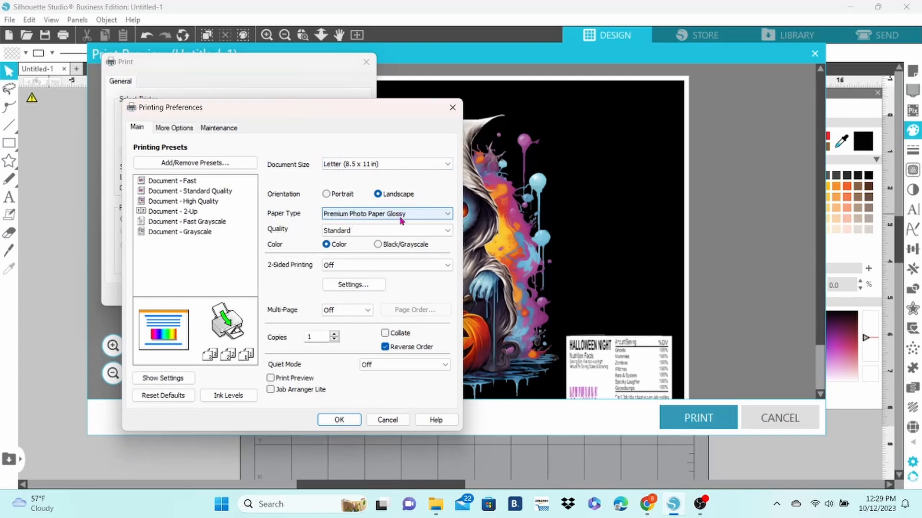
left_click(338, 420)
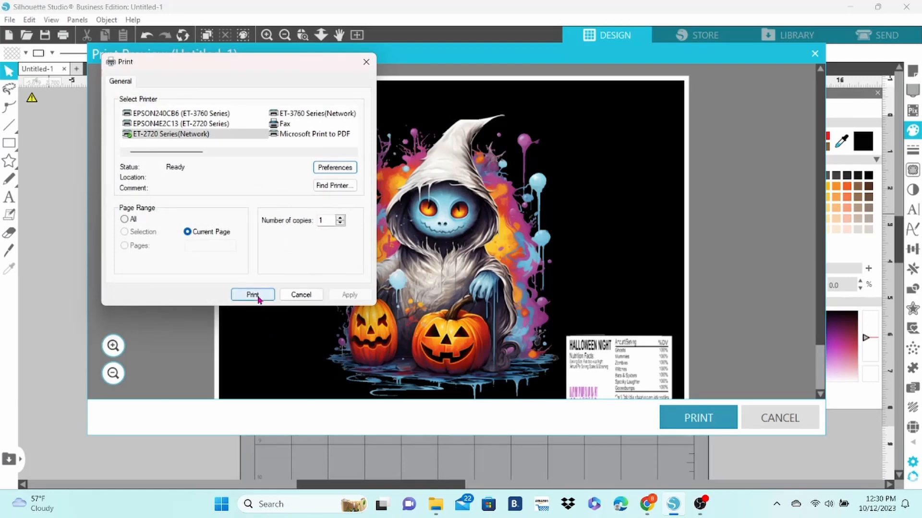
left_click(257, 297)
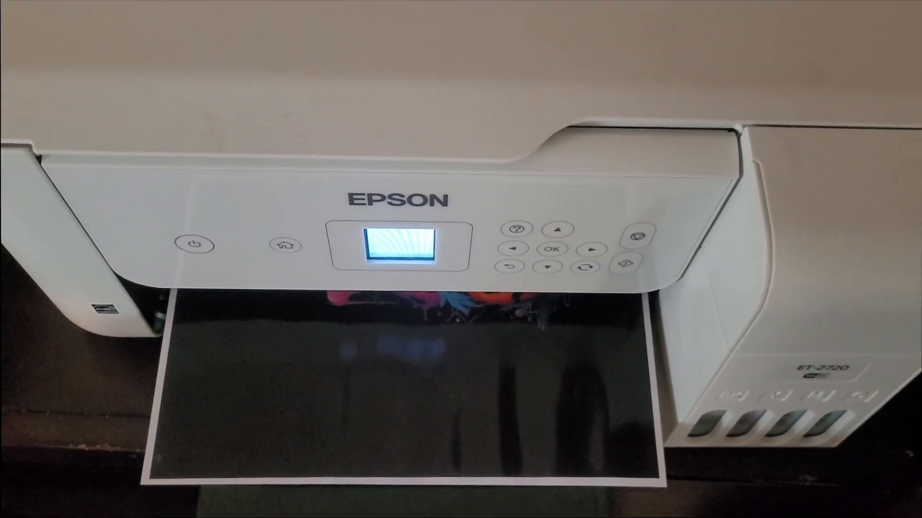